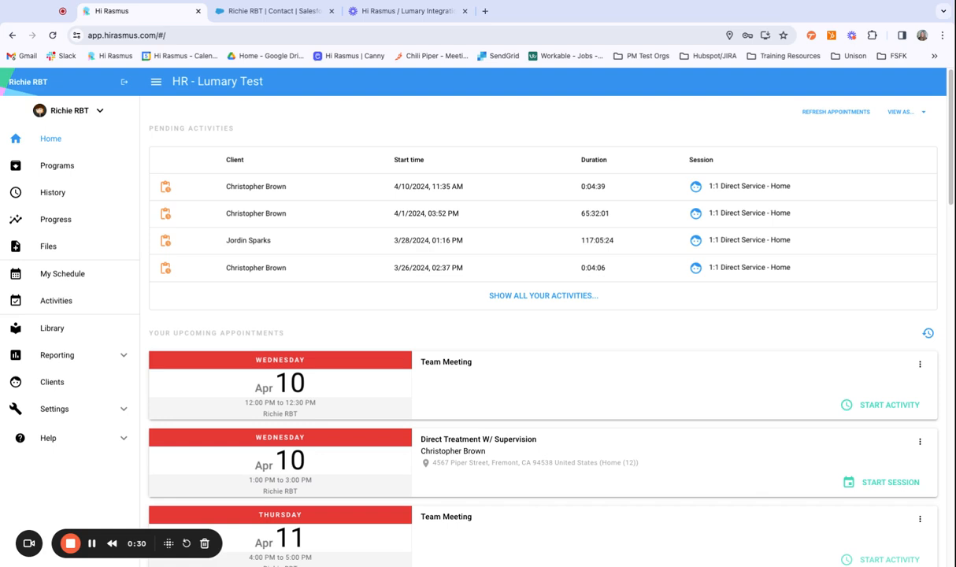
Switch to Lumary in Salesforce and review the employee contact's session calendar for April 08 – 14, 2024
{"action": "left_click", "coordinate": [277, 12]}
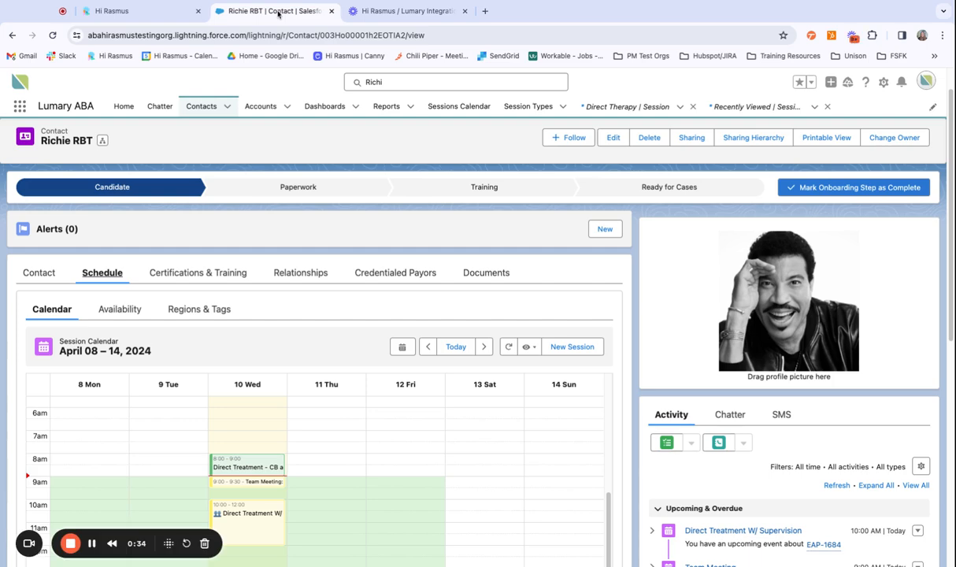
{"action": "scroll", "coordinate": [373, 417], "scroll_direction": "down", "scroll_amount": 2}
{"action": "scroll", "coordinate": [373, 419], "scroll_direction": "down", "scroll_amount": 2}
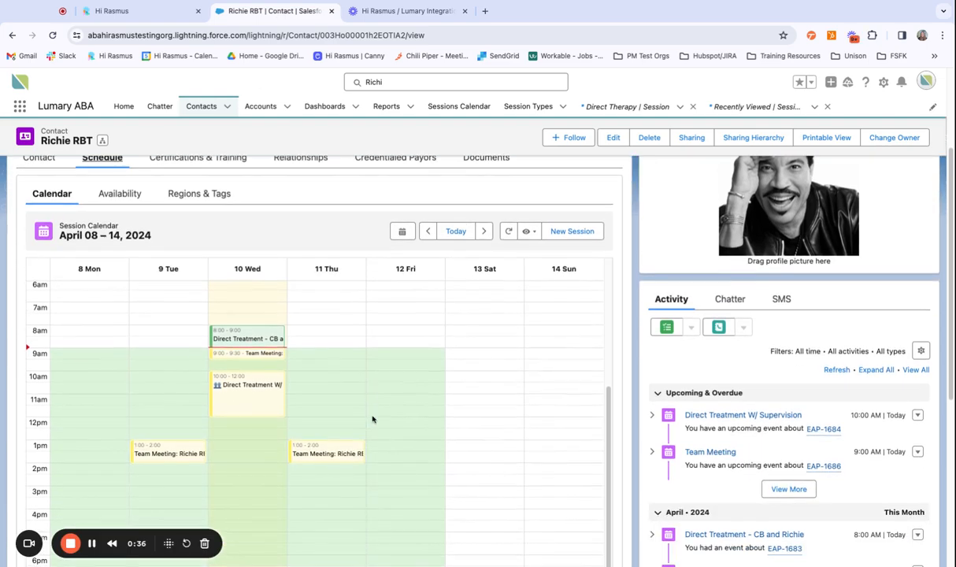
{"action": "scroll", "coordinate": [331, 303], "scroll_direction": "down", "scroll_amount": 1}
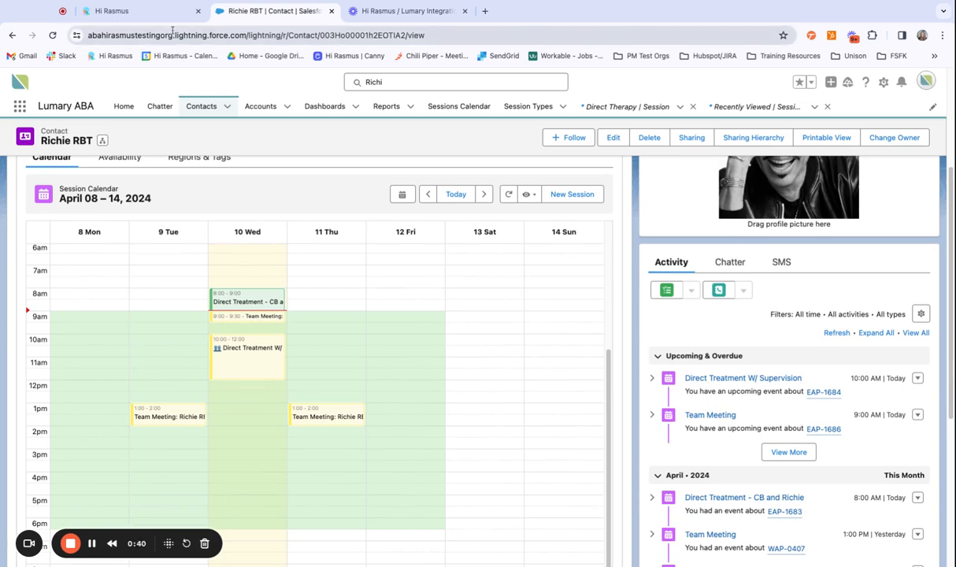
Switch to Hi Rasmus and review the session/activity type mapping in the organization's Integrations settings
{"action": "left_click", "coordinate": [155, 12]}
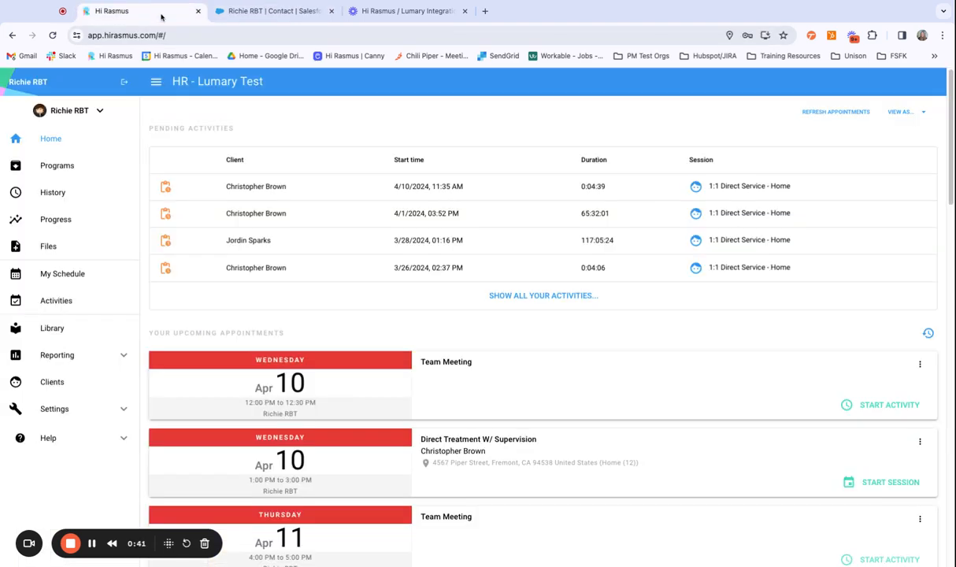
{"action": "left_click", "coordinate": [113, 408]}
{"action": "scroll", "coordinate": [122, 414], "scroll_direction": "down", "scroll_amount": 1}
{"action": "scroll", "coordinate": [122, 414], "scroll_direction": "down", "scroll_amount": 3}
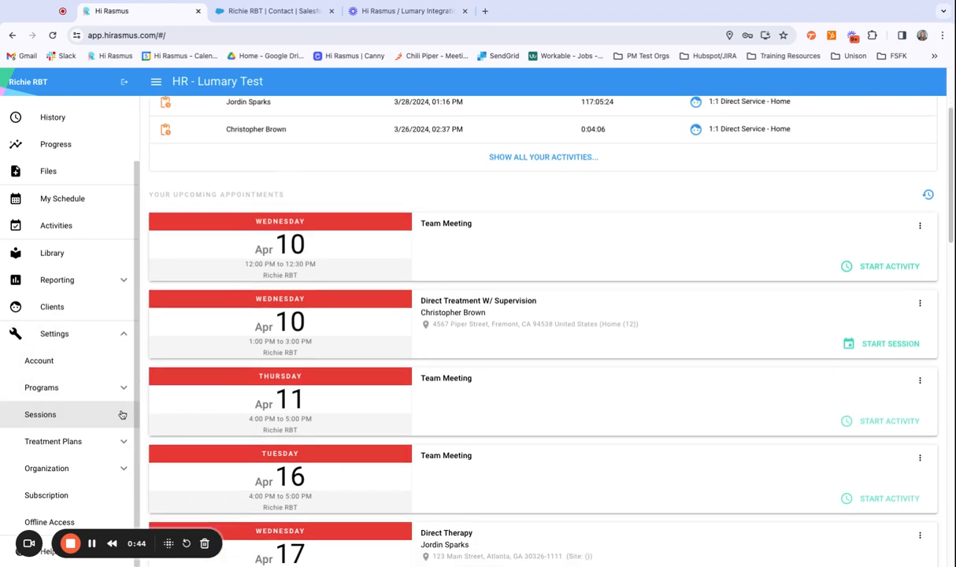
{"action": "left_click", "coordinate": [122, 468]}
{"action": "scroll", "coordinate": [115, 438], "scroll_direction": "down", "scroll_amount": 2}
{"action": "left_click", "coordinate": [82, 472]}
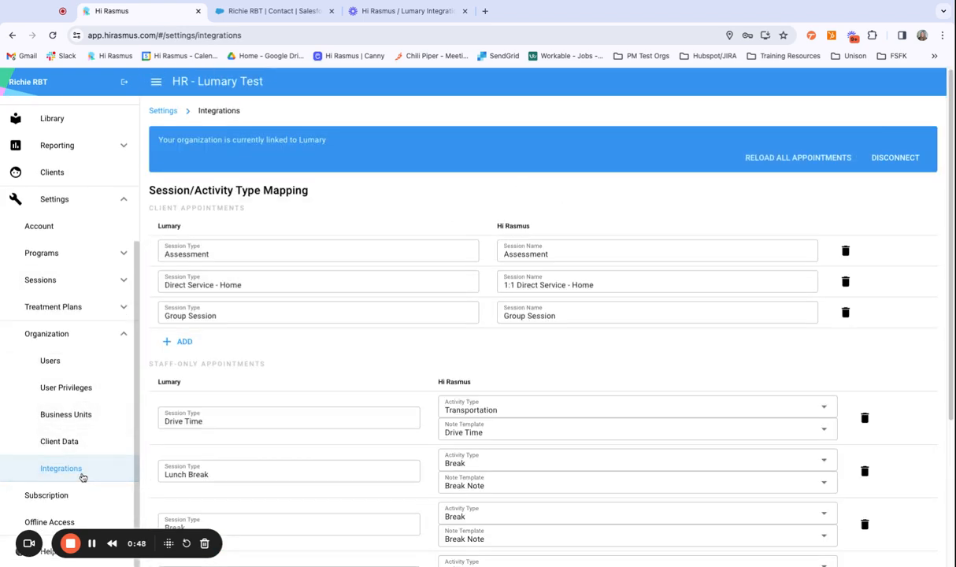
{"action": "scroll", "coordinate": [342, 438], "scroll_direction": "down", "scroll_amount": 5}
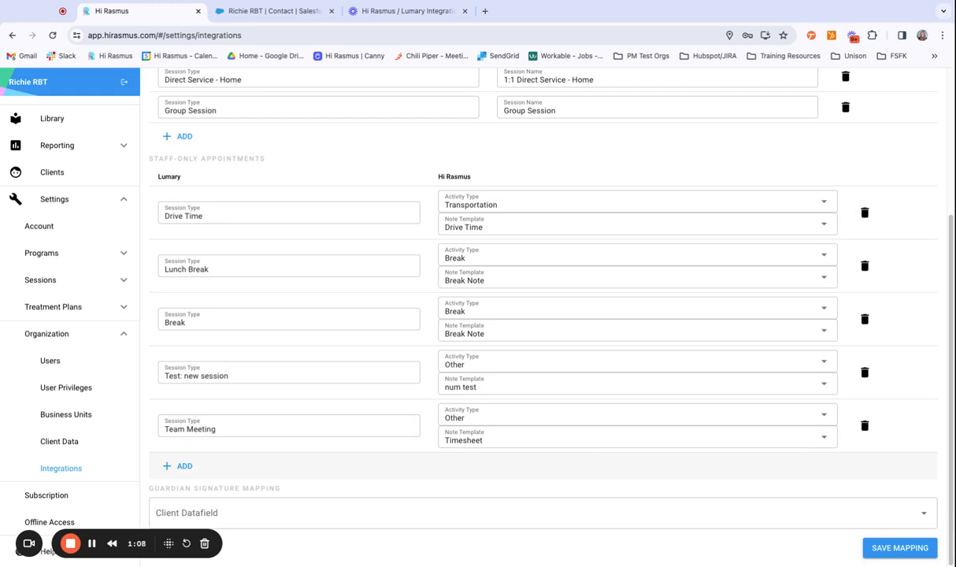
{"action": "scroll", "coordinate": [473, 355], "scroll_direction": "up", "scroll_amount": 5}
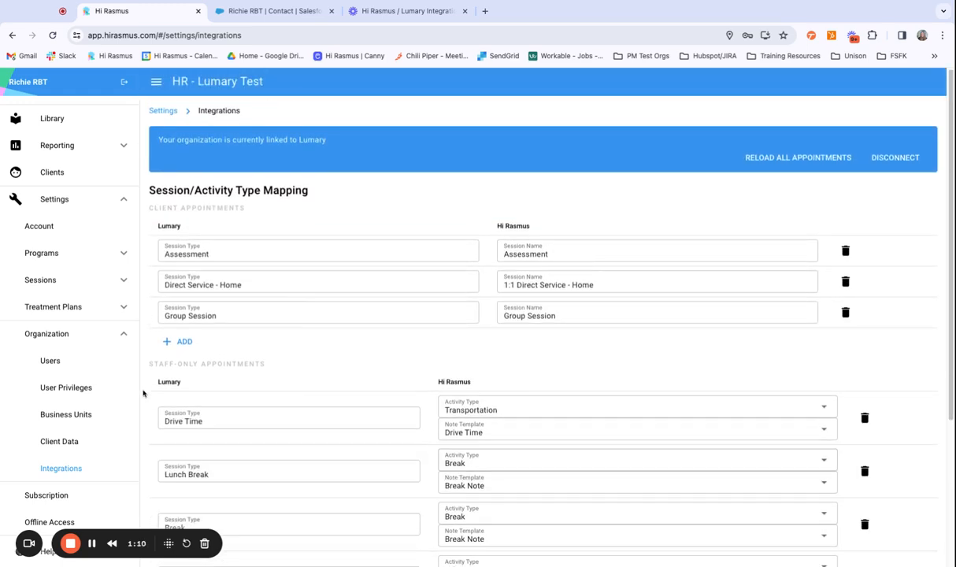
Open My Schedule and change it from the monthly to the daily view
{"action": "scroll", "coordinate": [64, 307], "scroll_direction": "up", "scroll_amount": 5}
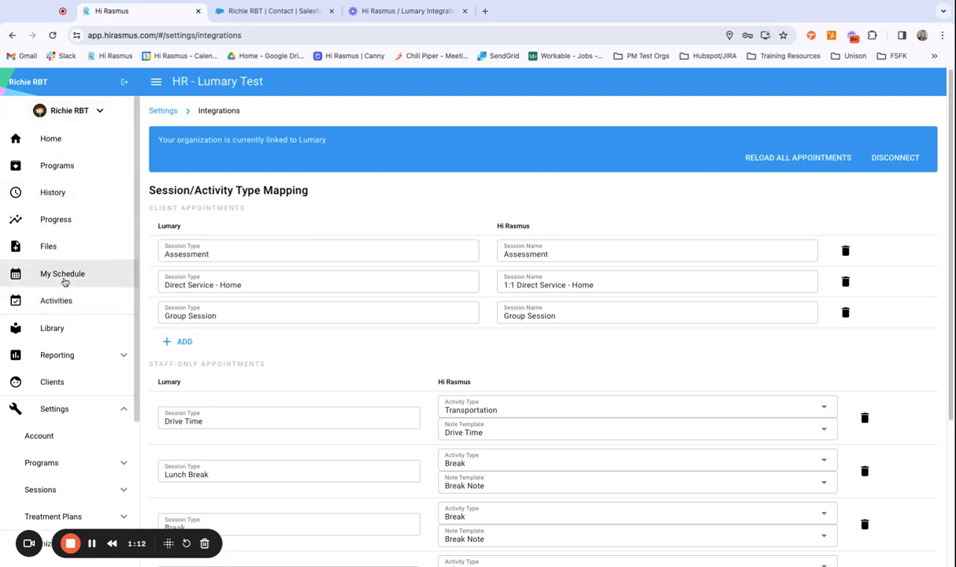
{"action": "left_click", "coordinate": [63, 283]}
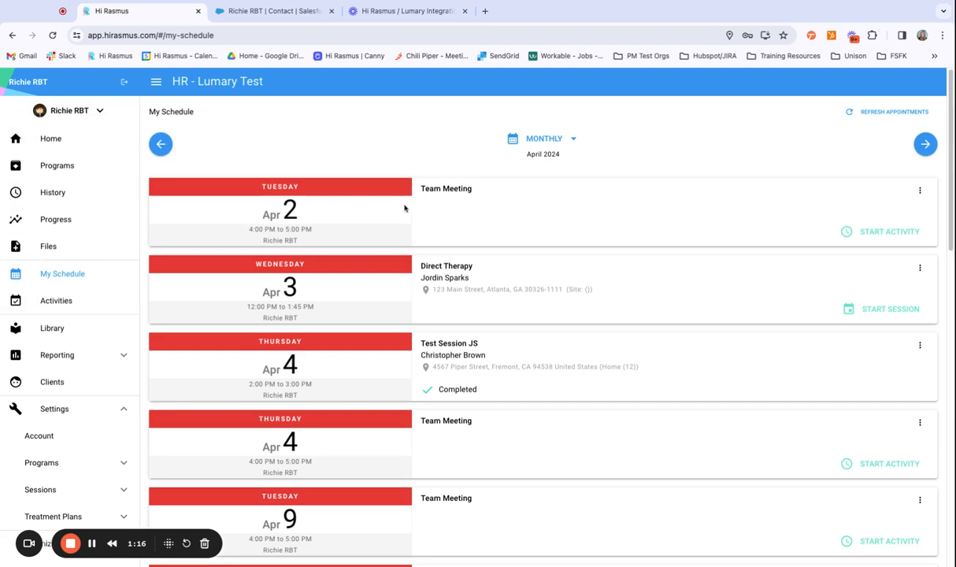
{"action": "left_click", "coordinate": [574, 138]}
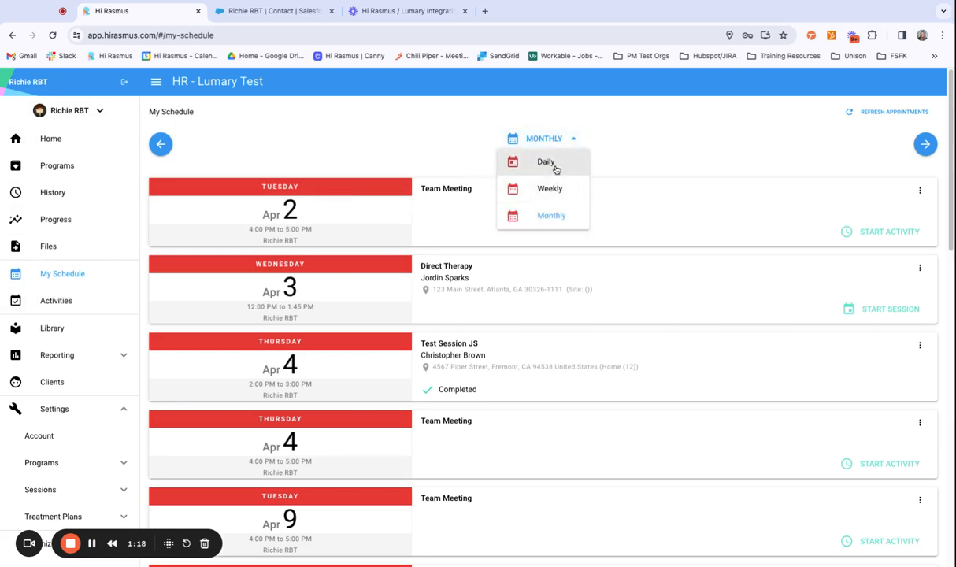
{"action": "left_click", "coordinate": [554, 165]}
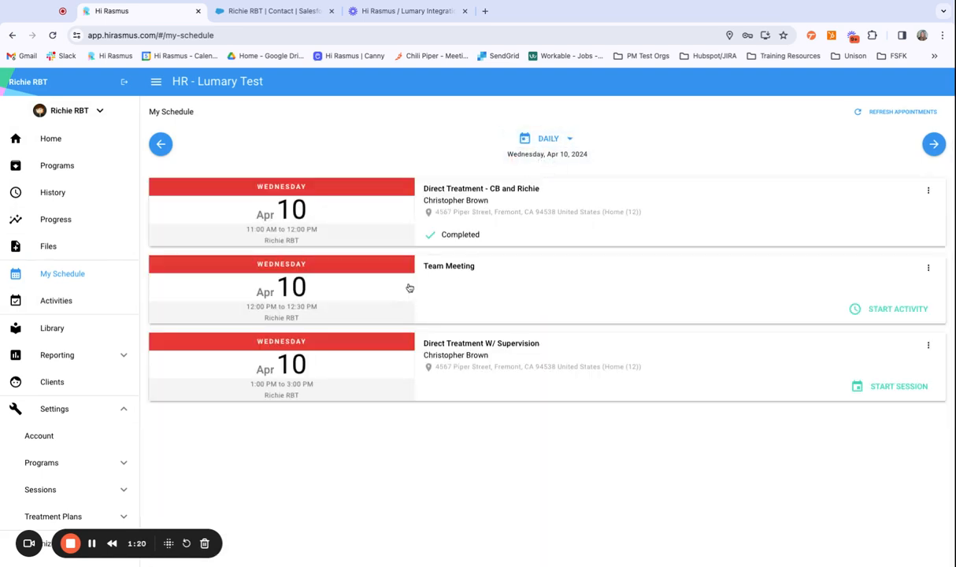
Check the activity types available for the April 10 Team Meeting, keep Other, and start the activity
{"action": "left_click", "coordinate": [883, 312]}
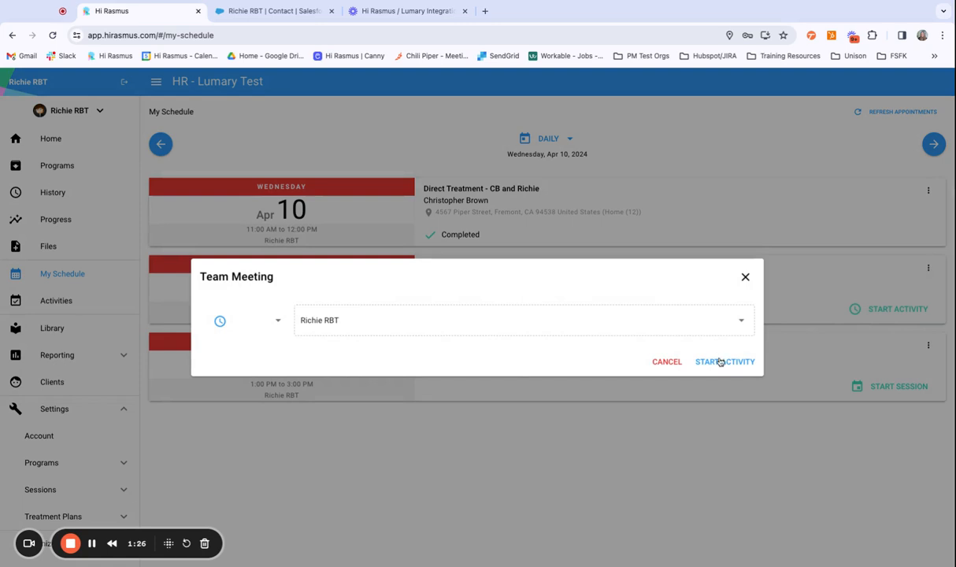
{"action": "left_click", "coordinate": [277, 322]}
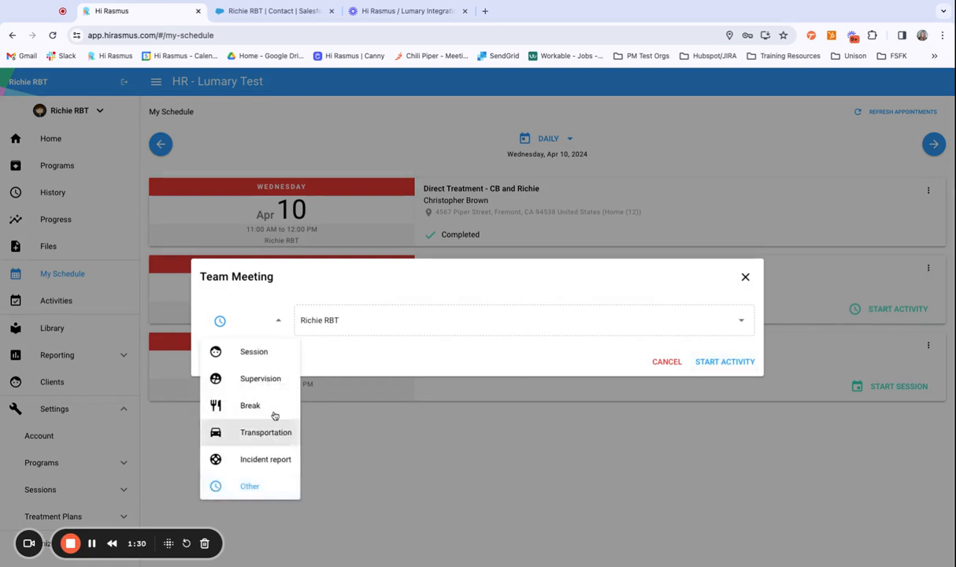
{"action": "left_click", "coordinate": [279, 323]}
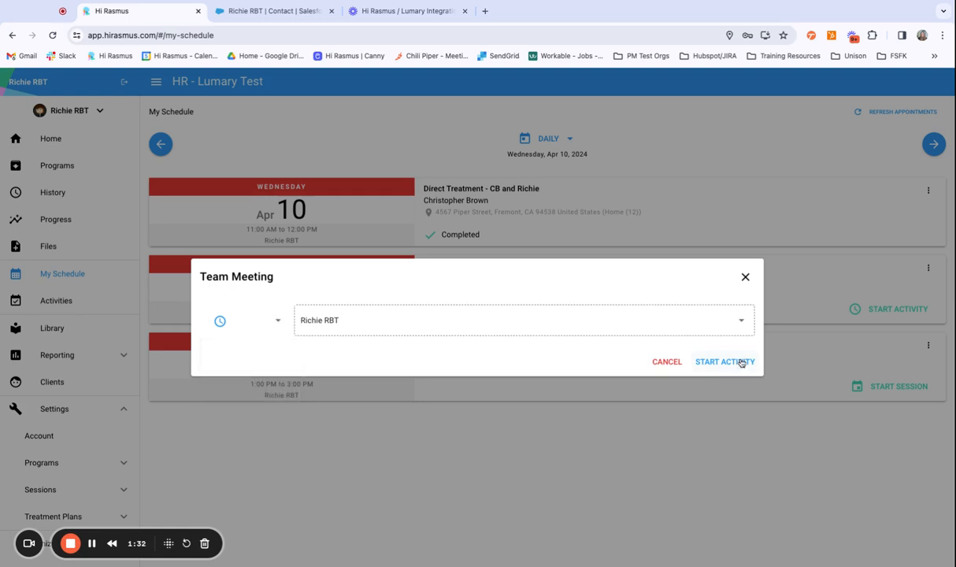
{"action": "left_click", "coordinate": [740, 362]}
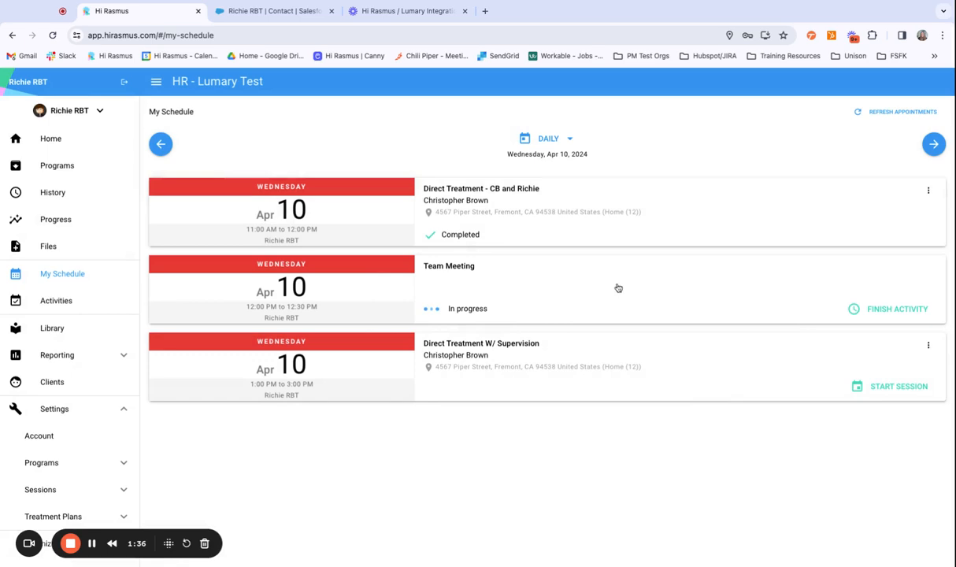
Finish the Team Meeting activity and set the finish time in its Timesheet note to 12:30 PM
{"action": "left_click", "coordinate": [892, 312]}
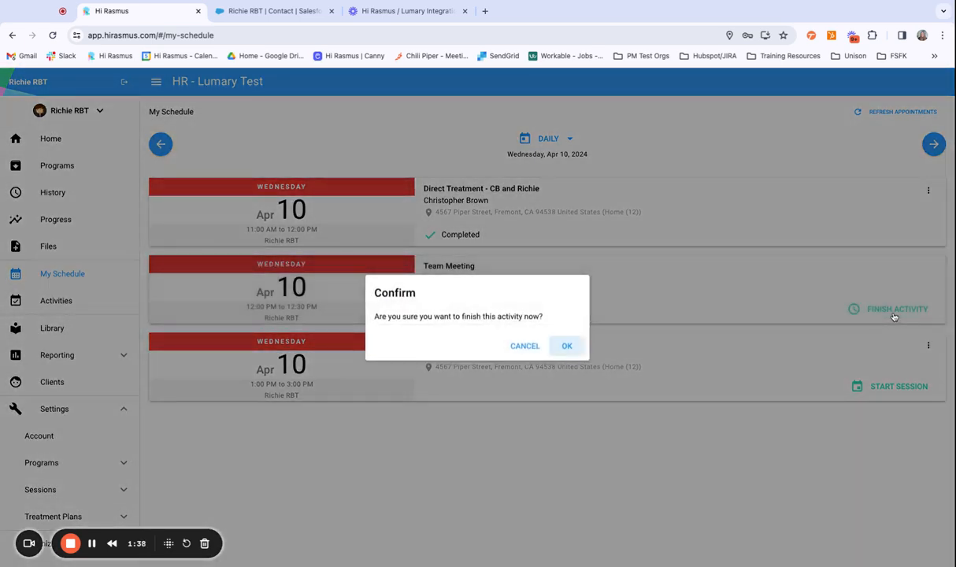
{"action": "left_click", "coordinate": [567, 347]}
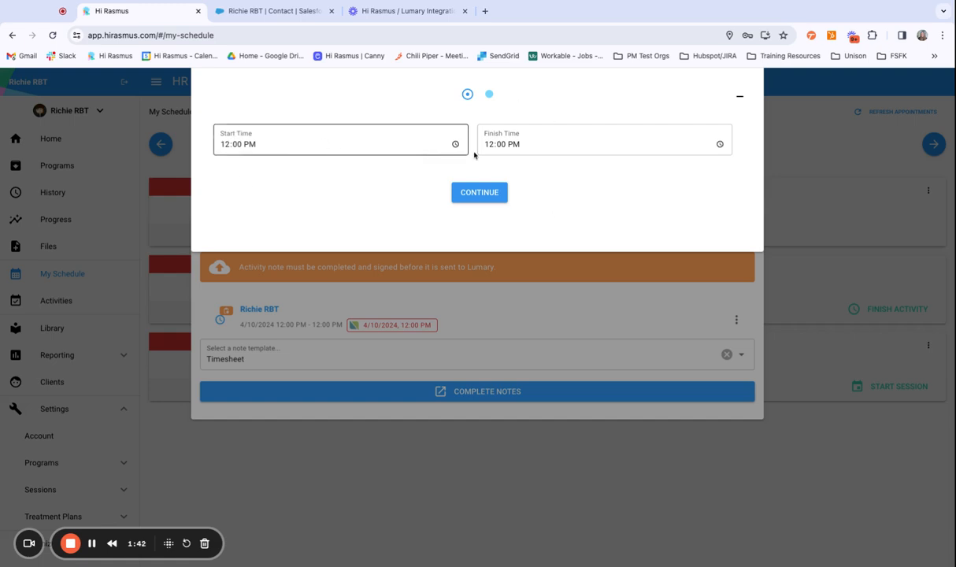
{"action": "left_click", "coordinate": [499, 145]}
{"action": "type", "text": "30"}
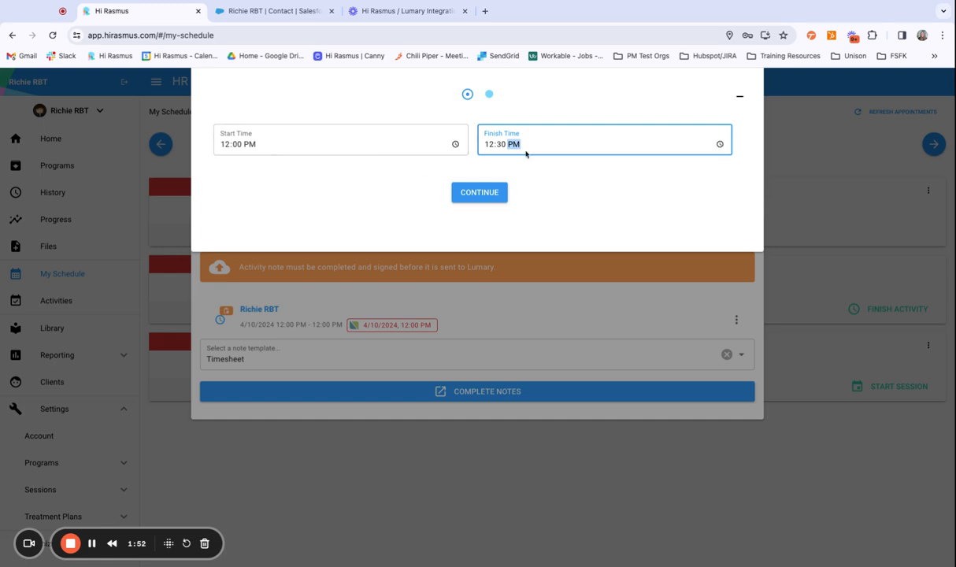
{"action": "left_click", "coordinate": [496, 194]}
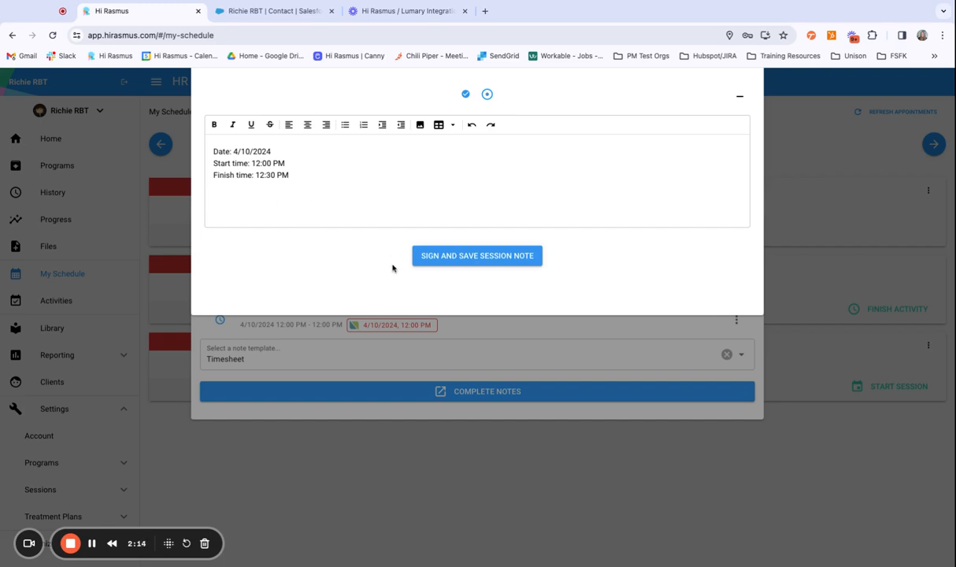
Sign the Team Meeting note with a freehand staff signature and save it
{"action": "left_click", "coordinate": [448, 256]}
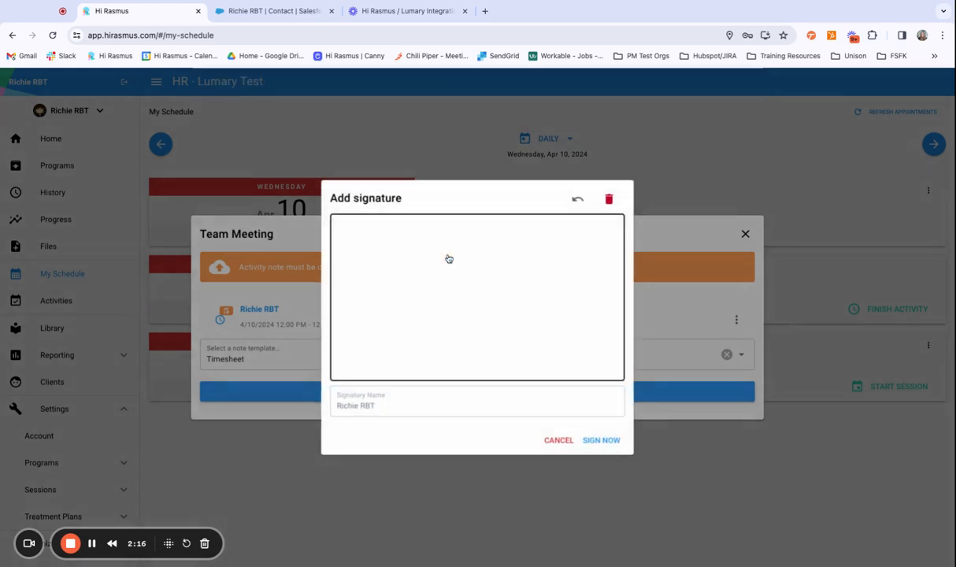
{"action": "left_click_drag", "start_coordinate": [390, 315], "coordinate": [449, 279]}
{"action": "left_click", "coordinate": [612, 442]}
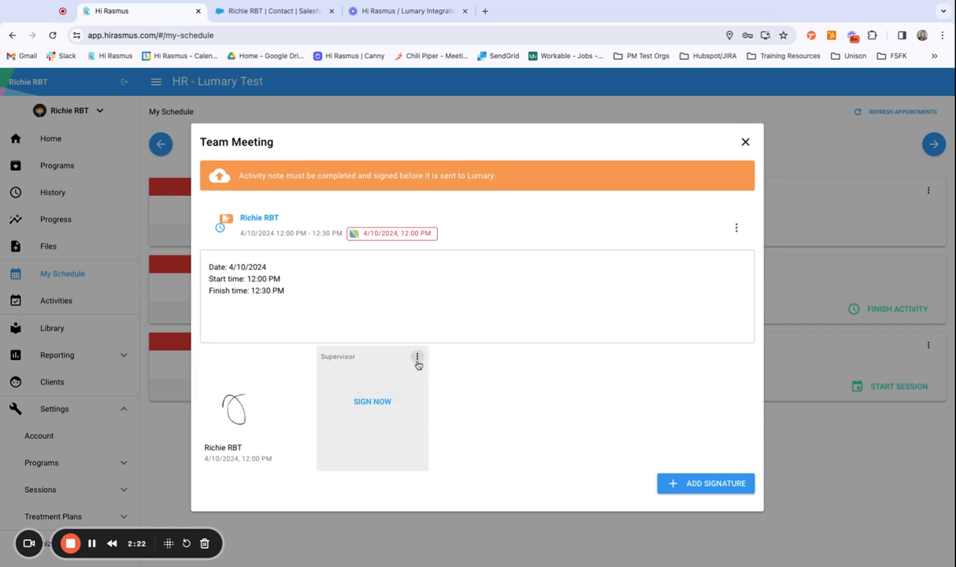
Cancel the supervisor signature request on the Team Meeting note
{"action": "left_click", "coordinate": [417, 360]}
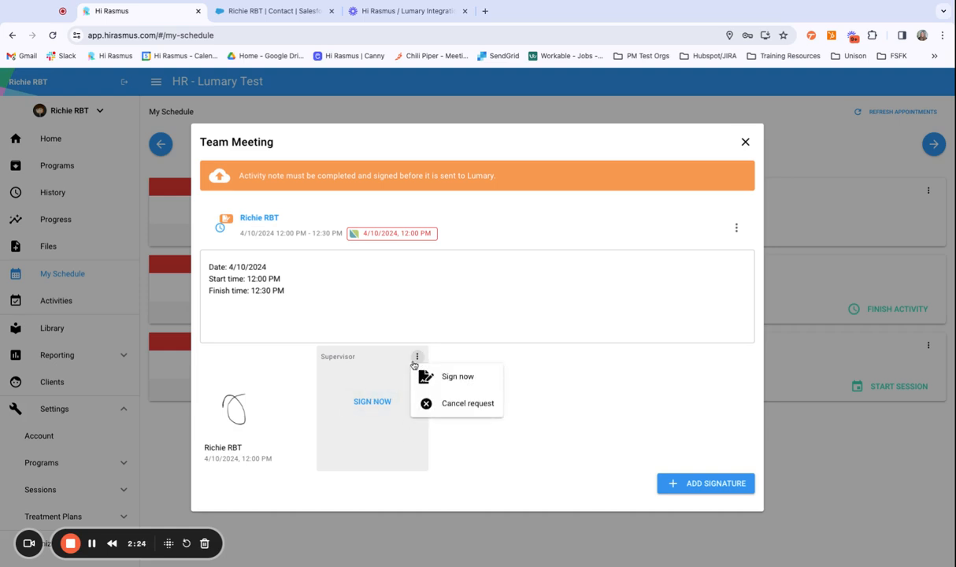
{"action": "left_click", "coordinate": [468, 405]}
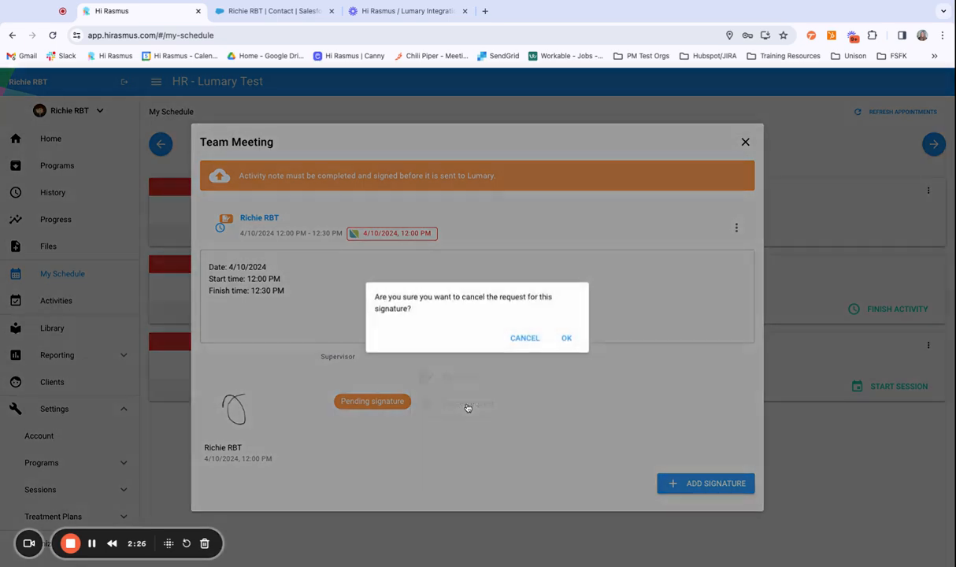
{"action": "left_click", "coordinate": [563, 338]}
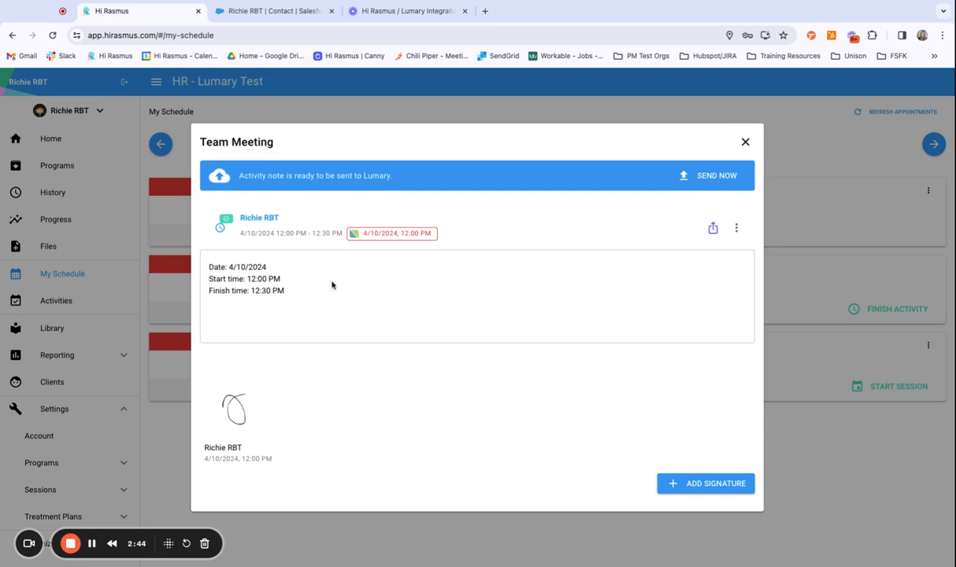
Check the Lumary appointment linked to the Team Meeting activity, leave the link as is, and send the note to Lumary
{"action": "mouse_move", "coordinate": [401, 230]}
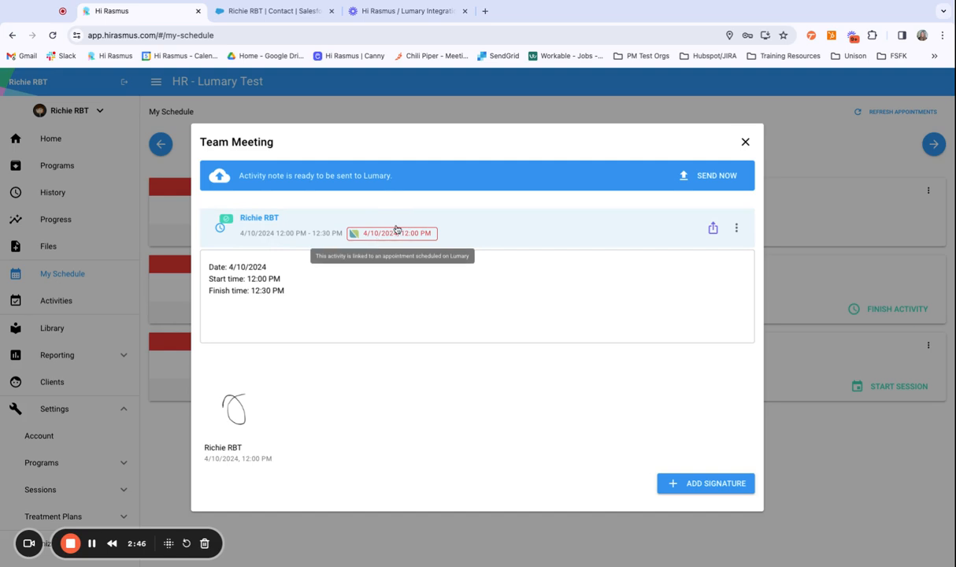
{"action": "left_click", "coordinate": [386, 237]}
{"action": "left_click", "coordinate": [385, 237]}
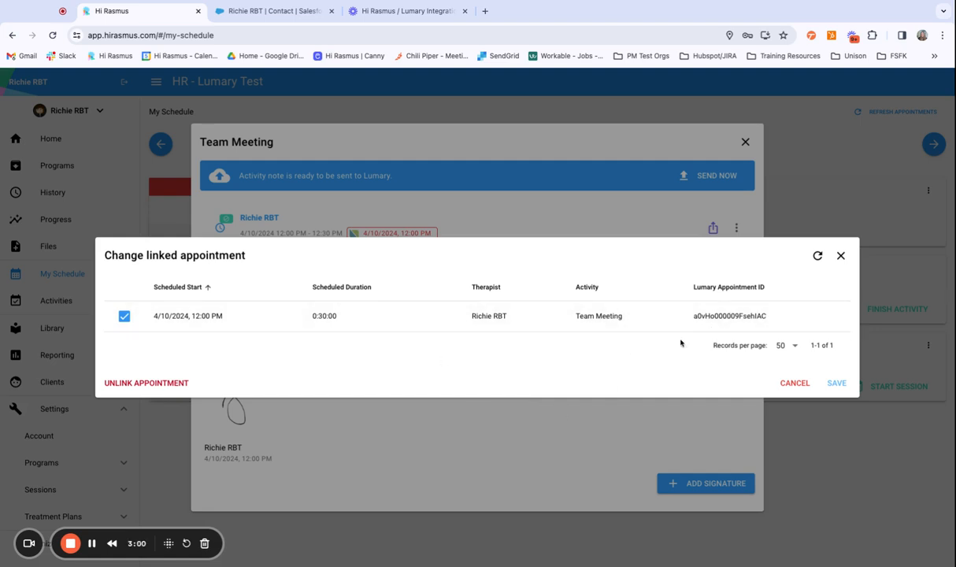
{"action": "left_click", "coordinate": [604, 408]}
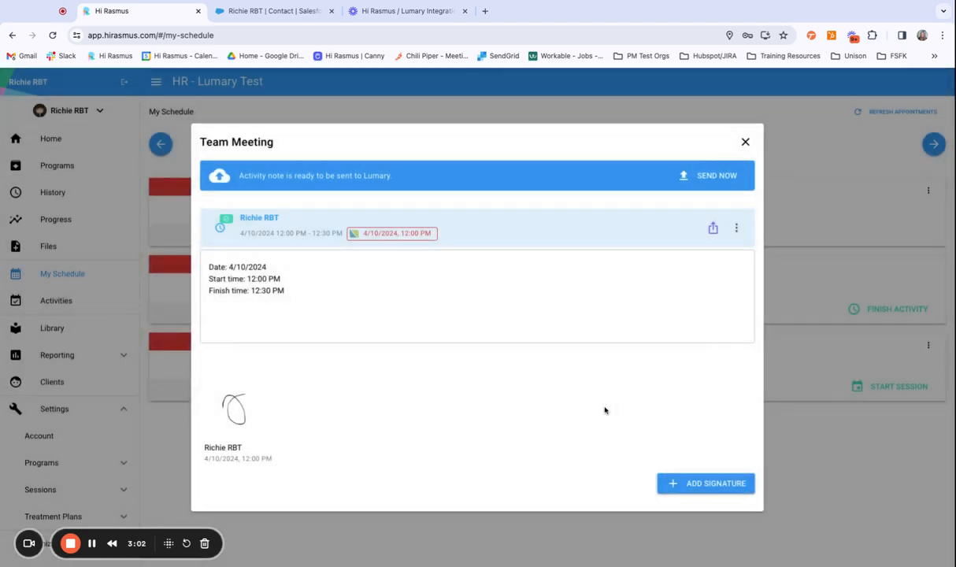
{"action": "left_click", "coordinate": [699, 180]}
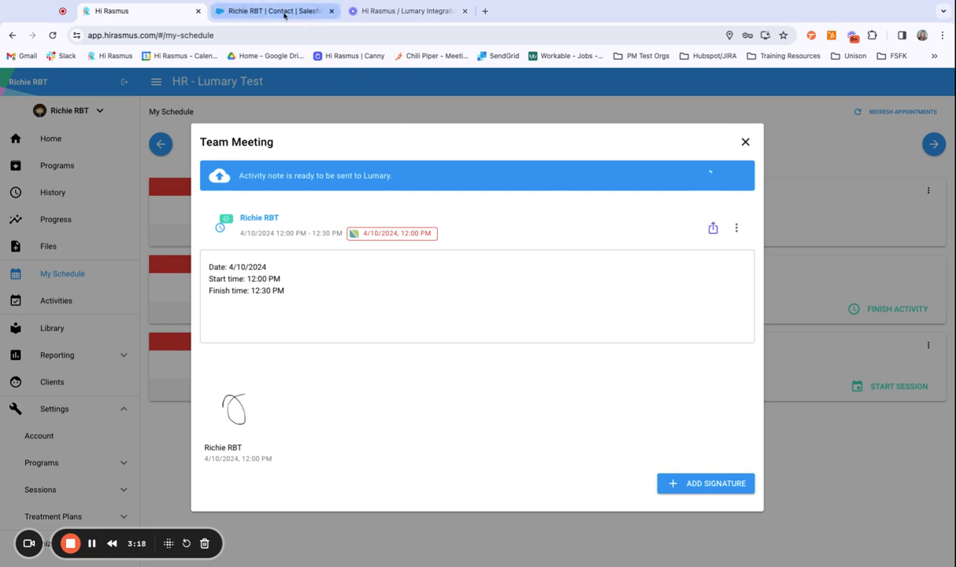
Switch to the employee contact in Salesforce, reload it, and check the April 10 Team Meeting's details in the schedule calendar
{"action": "left_click", "coordinate": [323, 6]}
{"action": "left_click", "coordinate": [53, 36]}
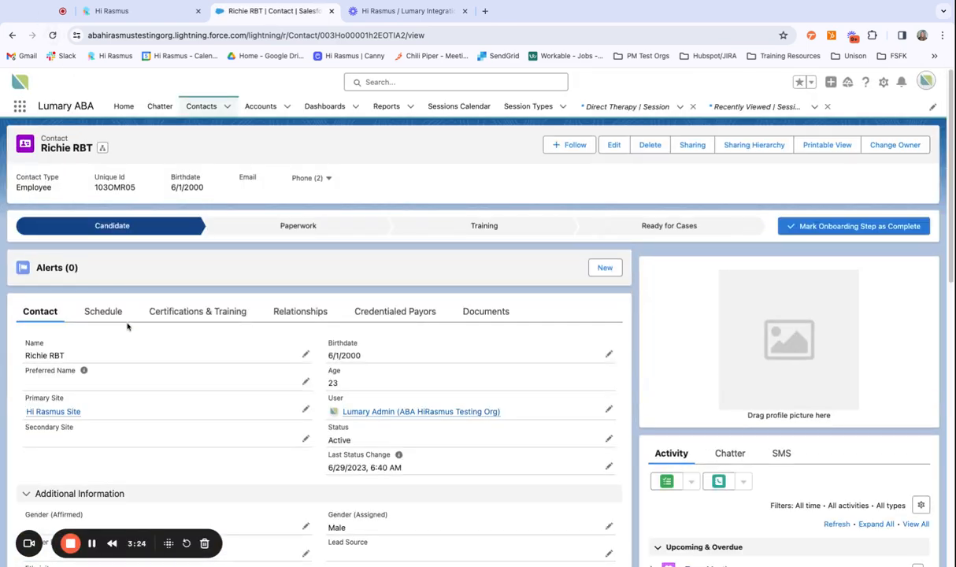
{"action": "left_click", "coordinate": [105, 315]}
{"action": "scroll", "coordinate": [277, 389], "scroll_direction": "down", "scroll_amount": 4}
{"action": "scroll", "coordinate": [277, 389], "scroll_direction": "up", "scroll_amount": 2}
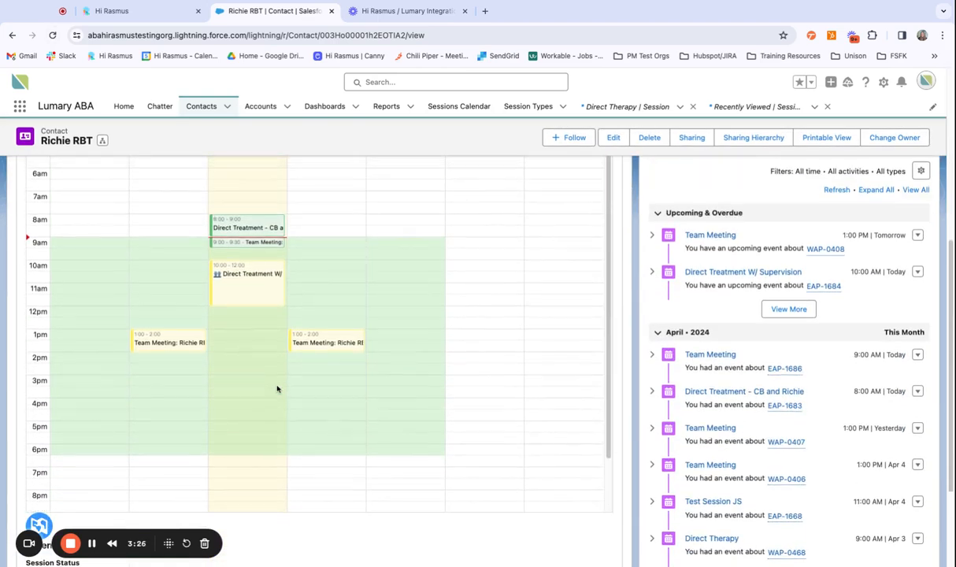
{"action": "left_click", "coordinate": [268, 315]}
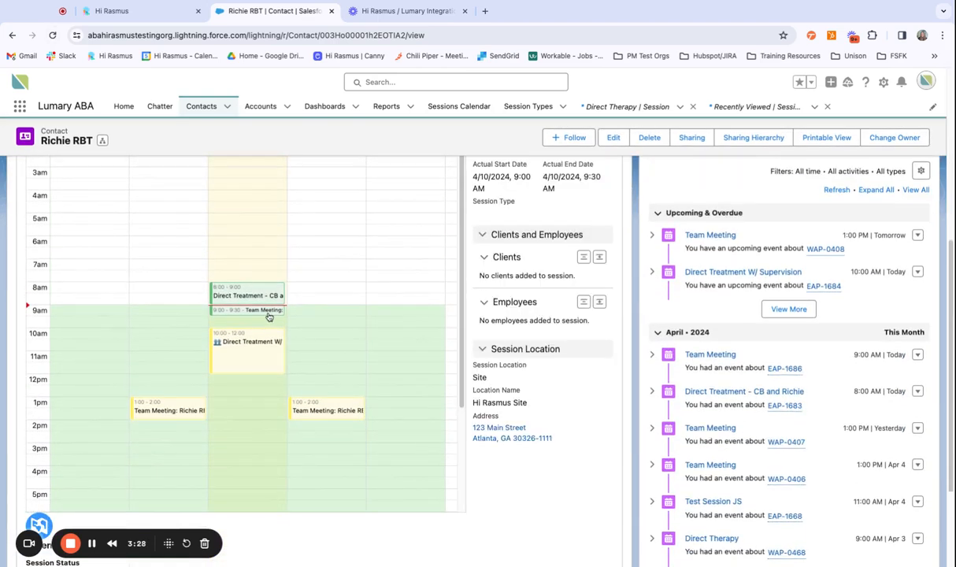
{"action": "scroll", "coordinate": [533, 293], "scroll_direction": "up", "scroll_amount": 1}
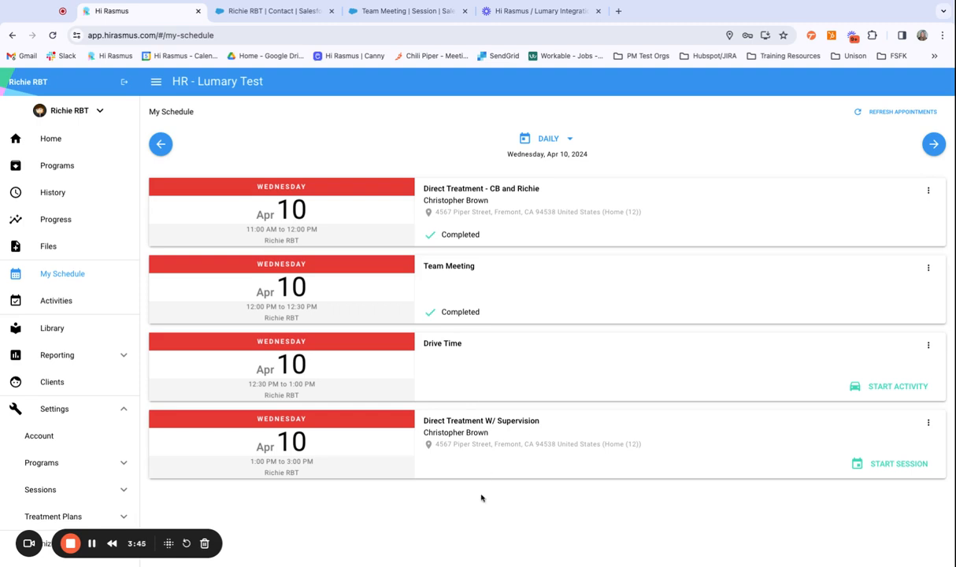
Reopen the organization's Integrations settings to examine the staff-only appointment mapping
{"action": "scroll", "coordinate": [85, 353], "scroll_direction": "down", "scroll_amount": 5}
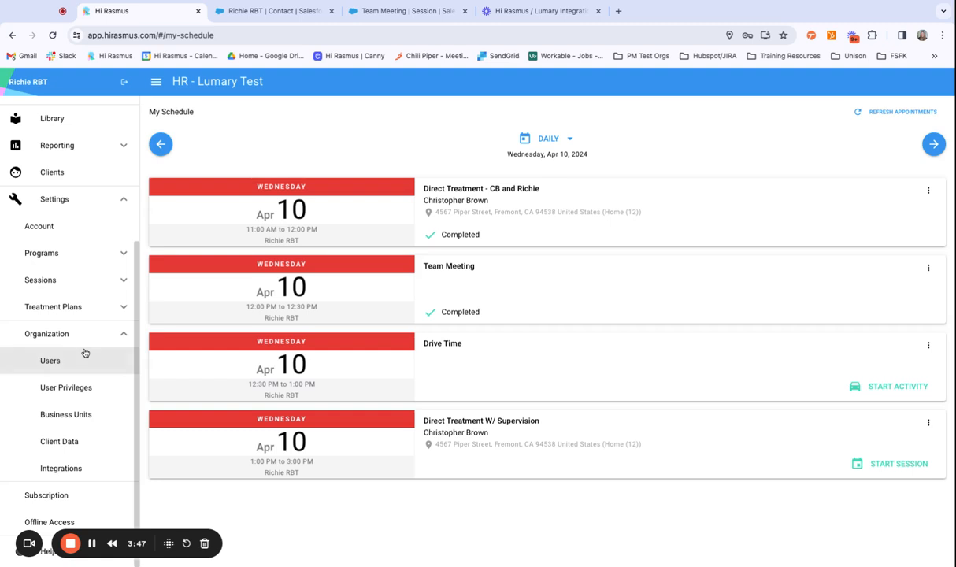
{"action": "left_click", "coordinate": [79, 468]}
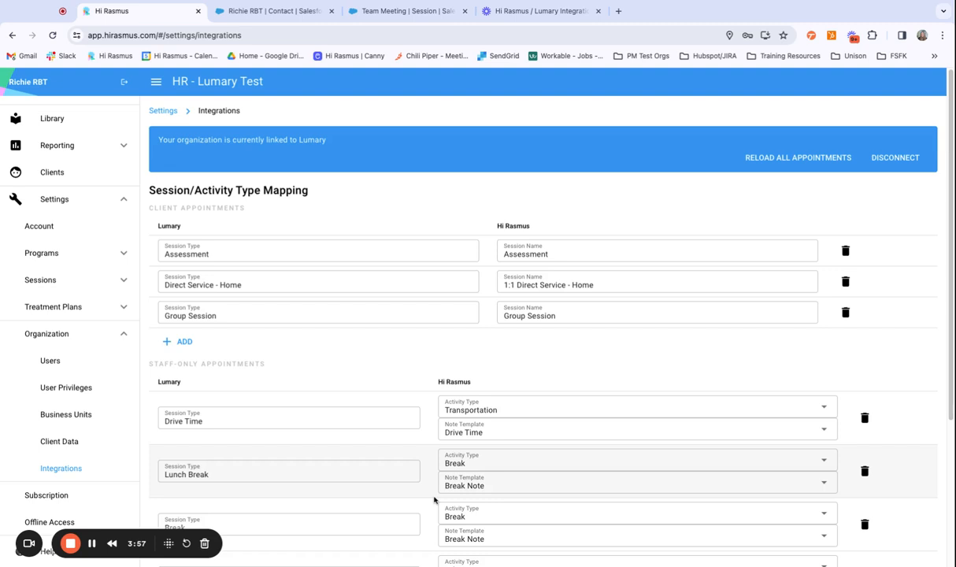
Review the staff-only appointment mapping for Drive Time, and start the April 10 Drive Time activity from the schedule
{"action": "scroll", "coordinate": [433, 500], "scroll_direction": "down", "scroll_amount": 3}
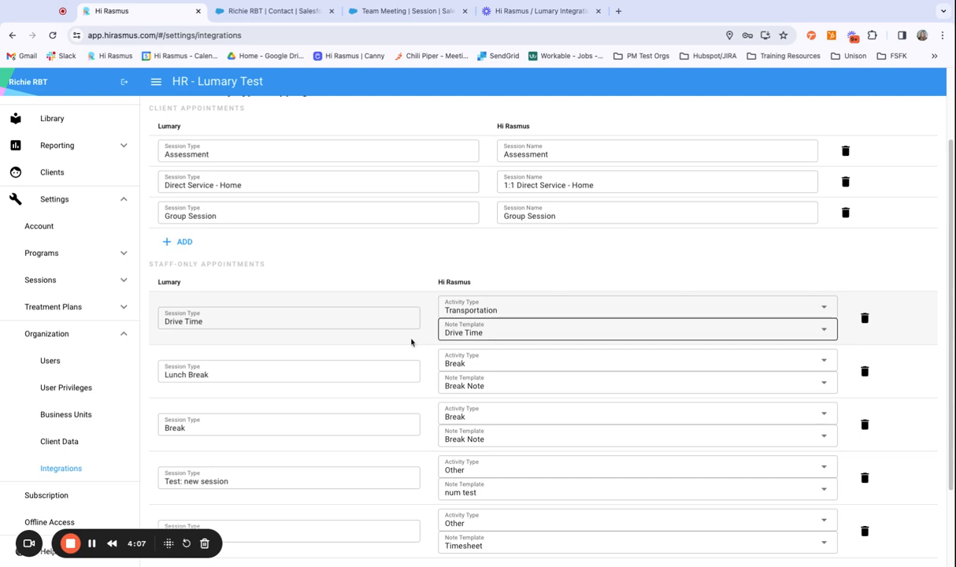
{"action": "scroll", "coordinate": [95, 370], "scroll_direction": "up", "scroll_amount": 3}
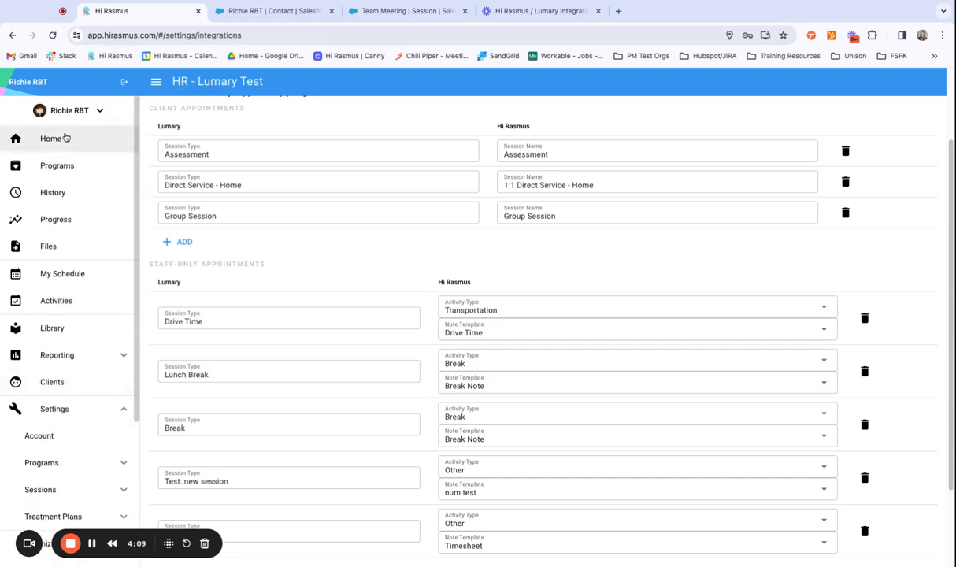
{"action": "left_click", "coordinate": [61, 274]}
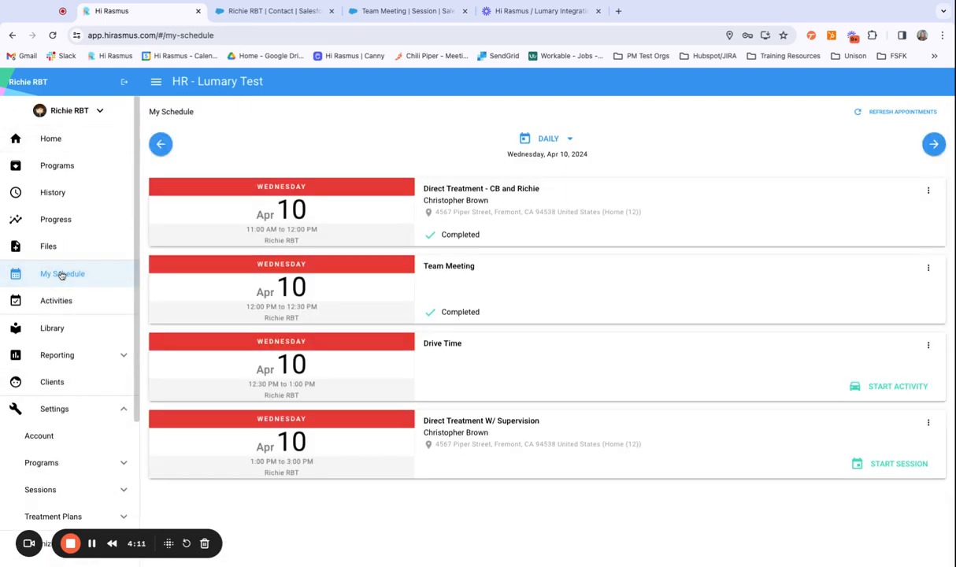
{"action": "left_click", "coordinate": [889, 387]}
{"action": "left_click", "coordinate": [697, 354]}
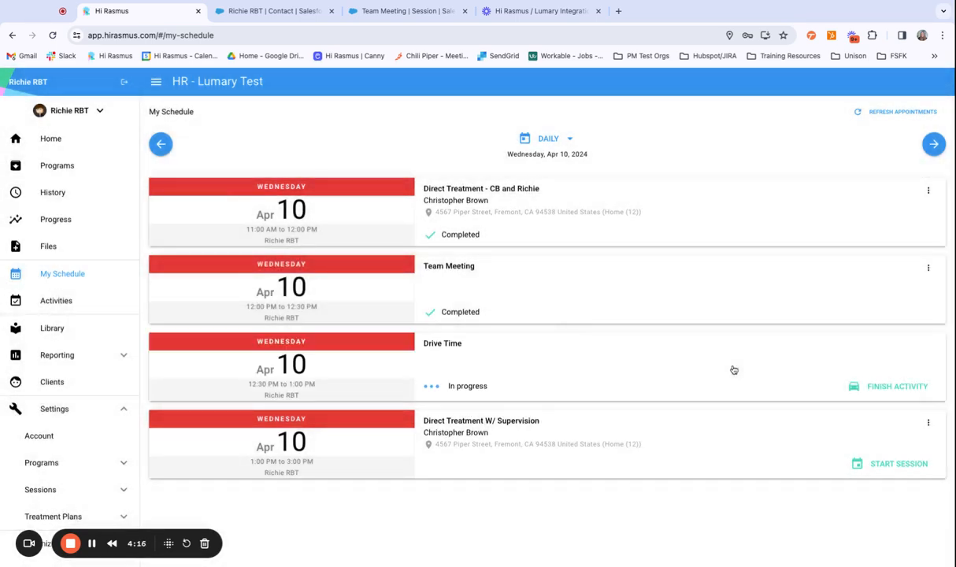
Finish the Drive Time activity and fill in its note with start time 12:00 PM, finish time 12:30 PM and transportation distance 10
{"action": "left_click", "coordinate": [885, 387]}
{"action": "left_click", "coordinate": [567, 347]}
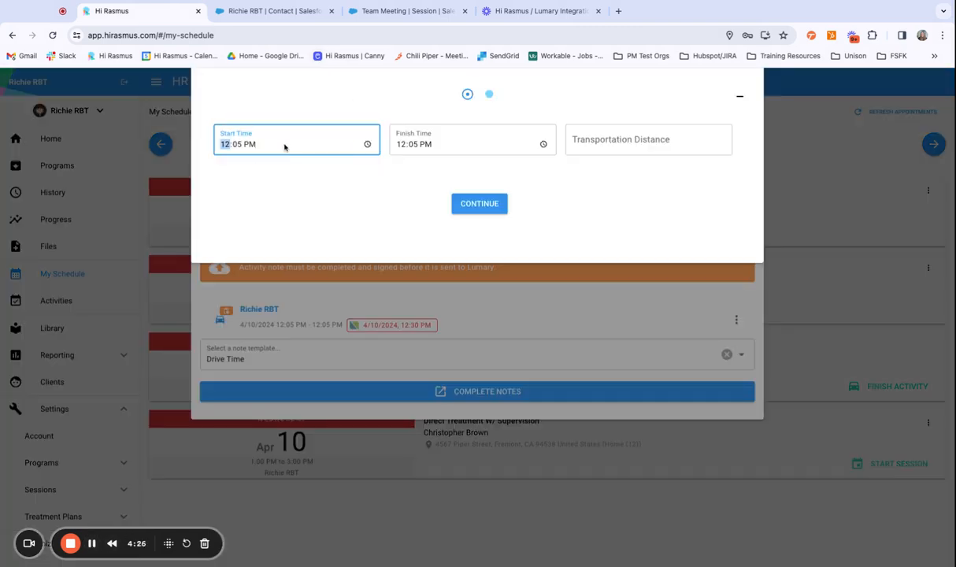
{"action": "left_click", "coordinate": [238, 145]}
{"action": "type", "text": "00"}
{"action": "left_click", "coordinate": [413, 145]}
{"action": "type", "text": "30"}
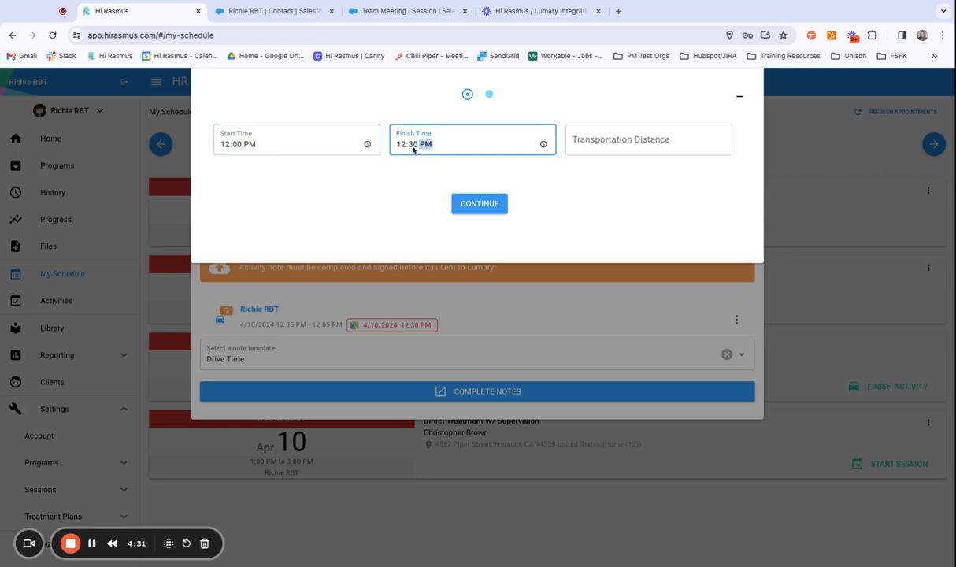
{"action": "left_click", "coordinate": [601, 142]}
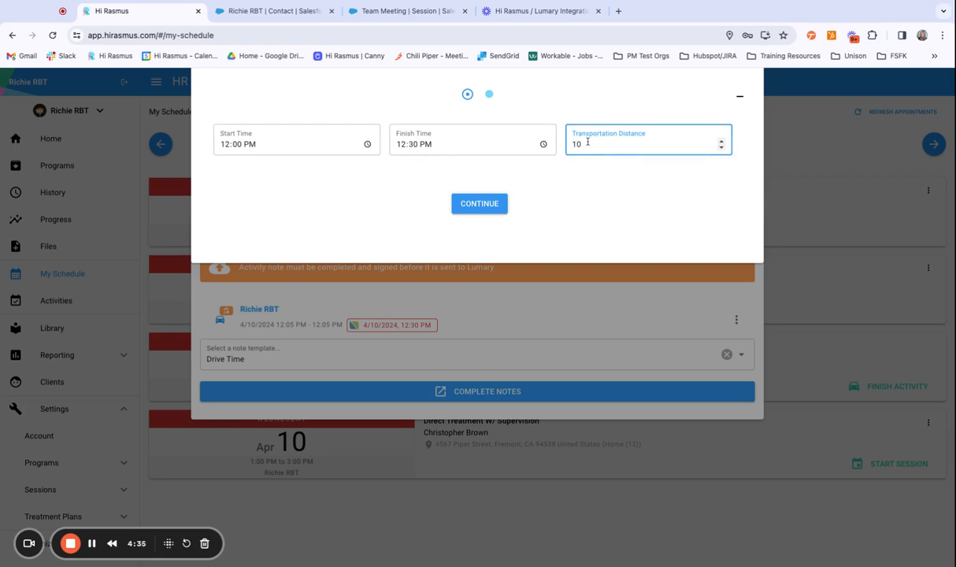
{"action": "left_click", "coordinate": [465, 206]}
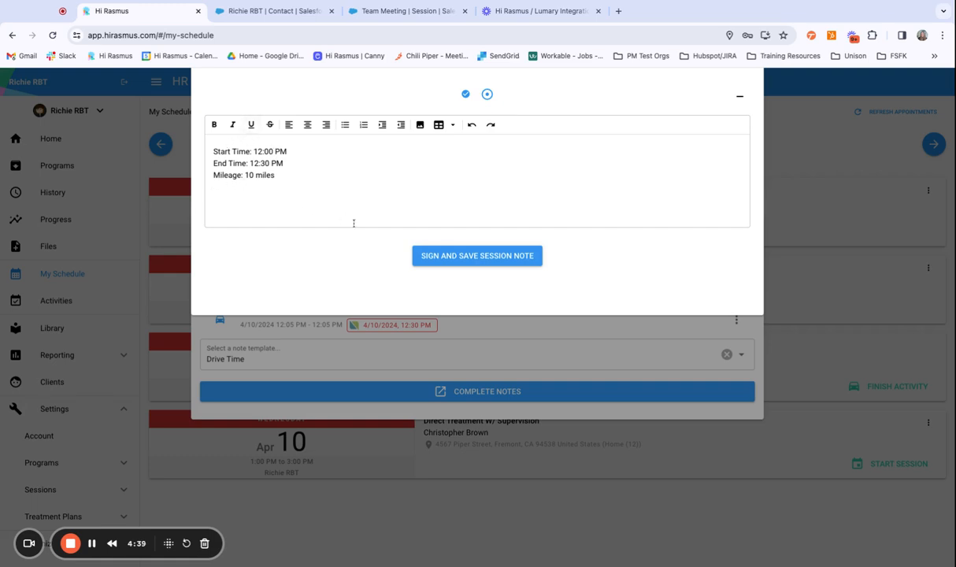
Sign and save the Drive Time note with a hand-drawn signature, and send it to Lumary
{"action": "left_click", "coordinate": [476, 255]}
{"action": "left_click_drag", "start_coordinate": [444, 298], "coordinate": [442, 297]}
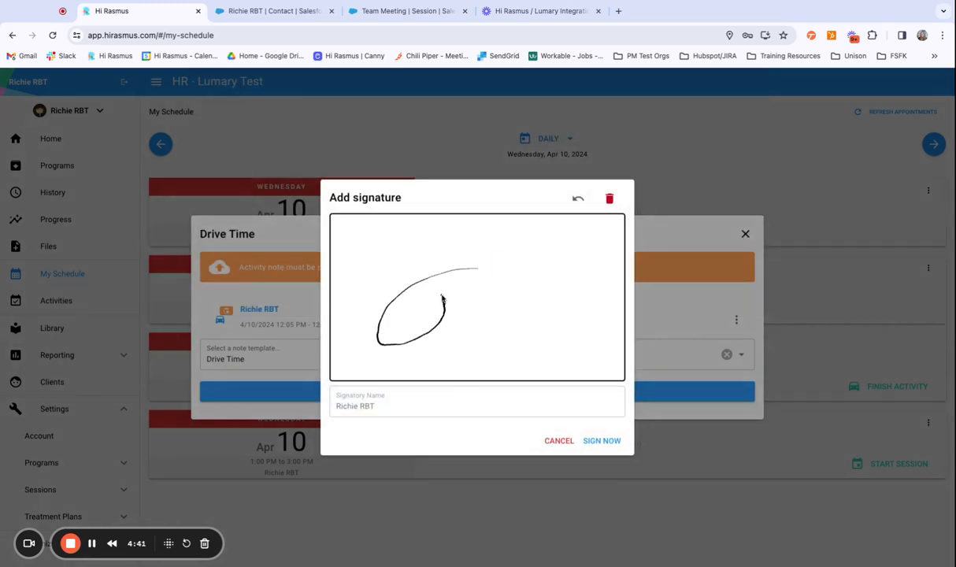
{"action": "left_click", "coordinate": [601, 440]}
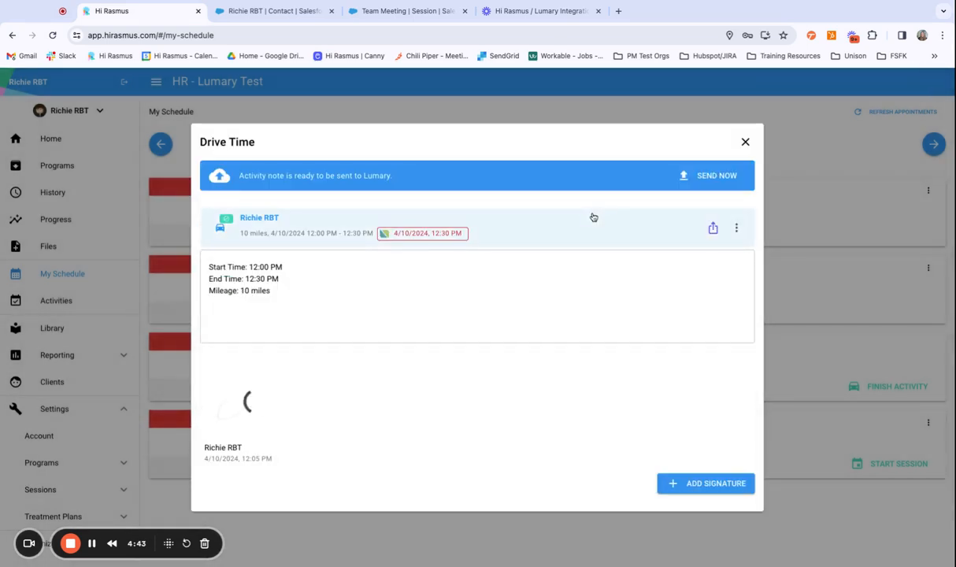
{"action": "left_click", "coordinate": [715, 180]}
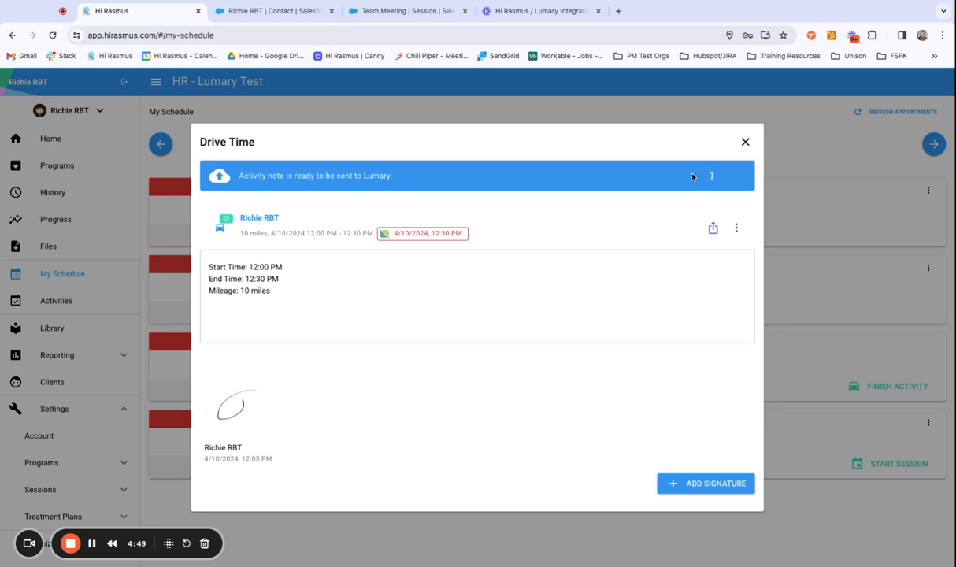
Switch to the employee contact in Salesforce, reload it, and show the employee's schedule calendar
{"action": "left_click", "coordinate": [285, 15]}
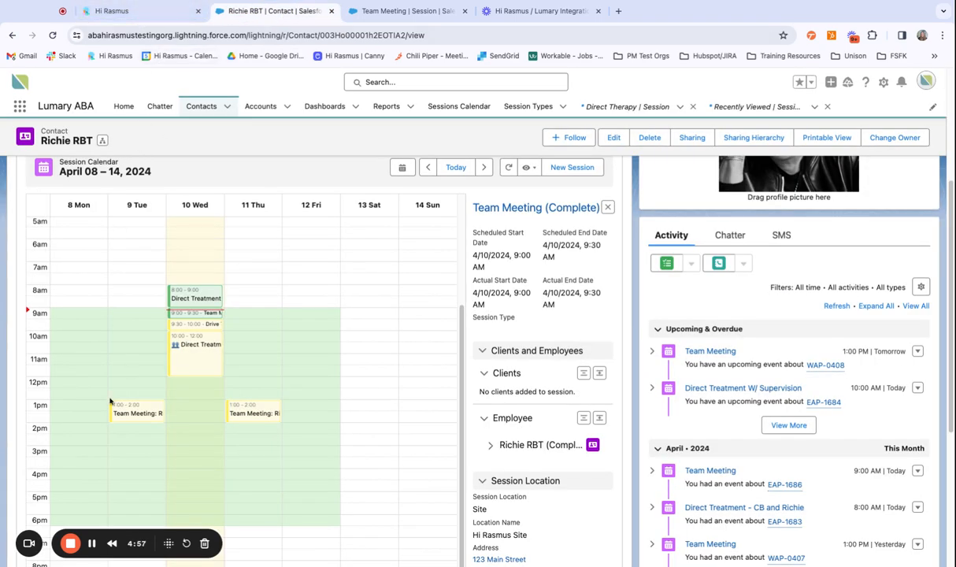
{"action": "left_click", "coordinate": [93, 547]}
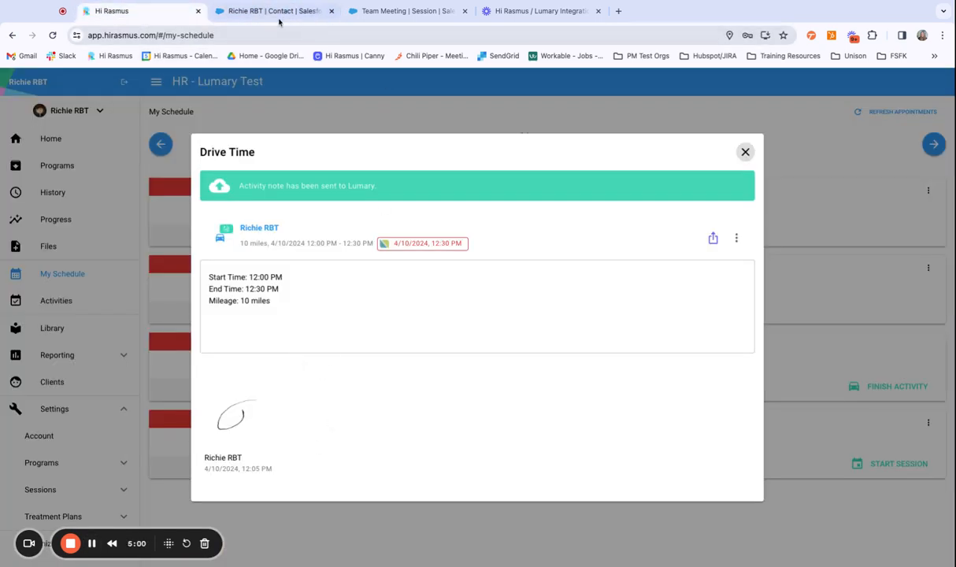
{"action": "left_click", "coordinate": [275, 16]}
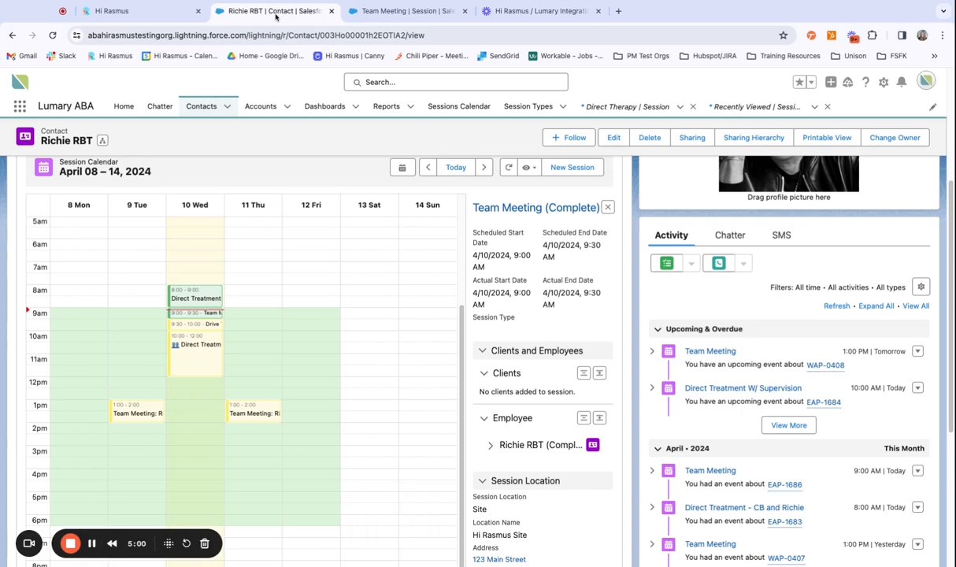
{"action": "left_click", "coordinate": [52, 34]}
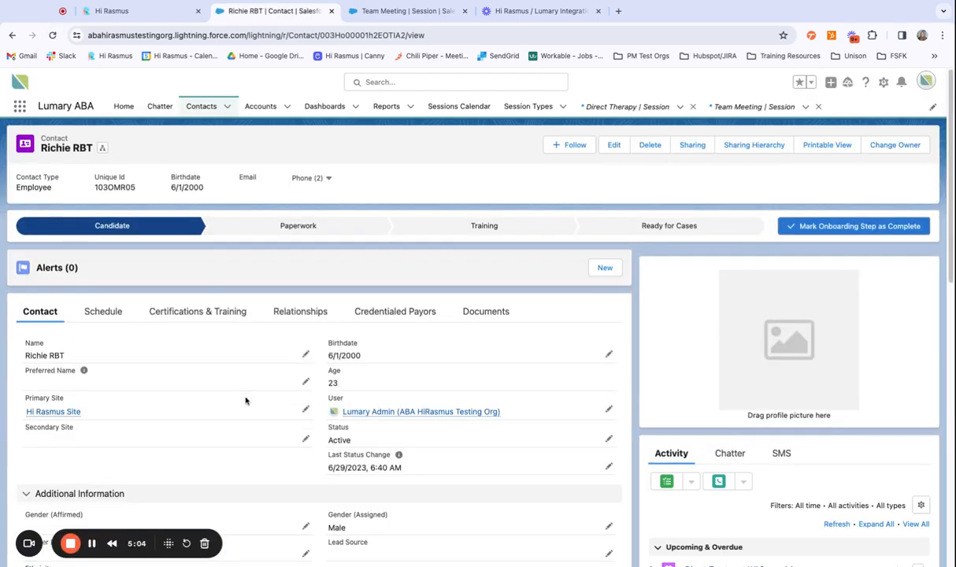
{"action": "left_click", "coordinate": [104, 313]}
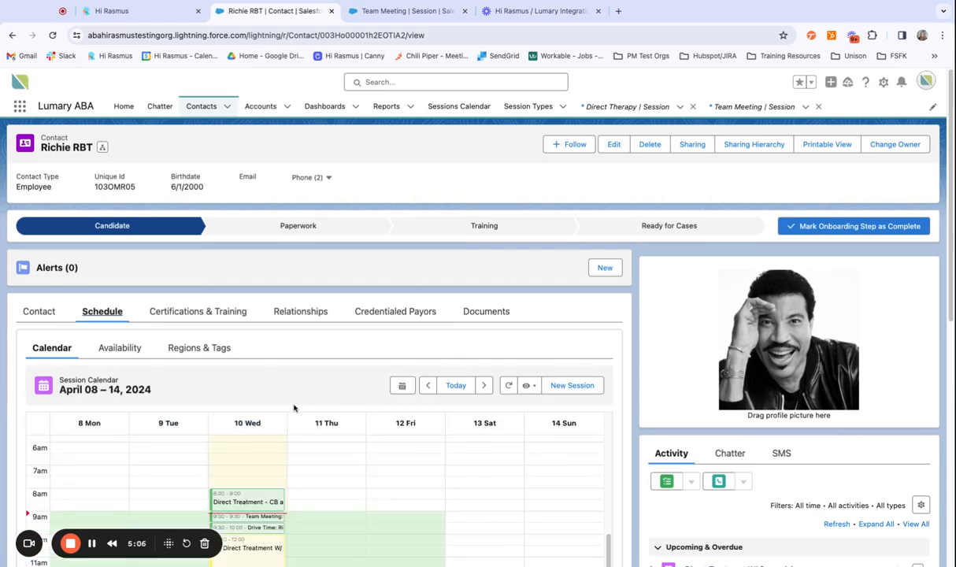
Open the April 10 Drive Time session from the calendar and check its scheduled travel mileage and actual times
{"action": "scroll", "coordinate": [292, 403], "scroll_direction": "down", "scroll_amount": 3}
{"action": "mouse_move", "coordinate": [247, 396]}
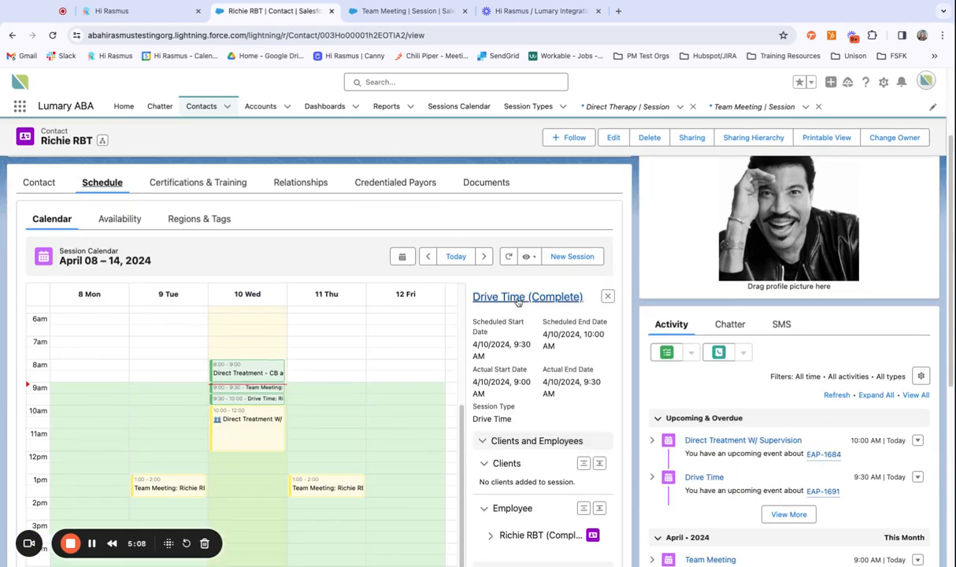
{"action": "left_click", "coordinate": [503, 287]}
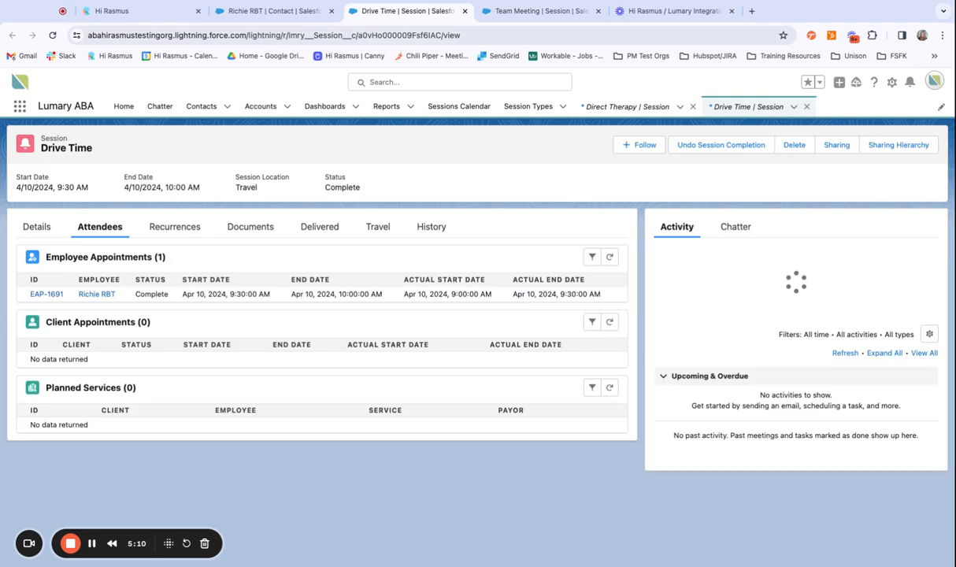
{"action": "left_click", "coordinate": [380, 228]}
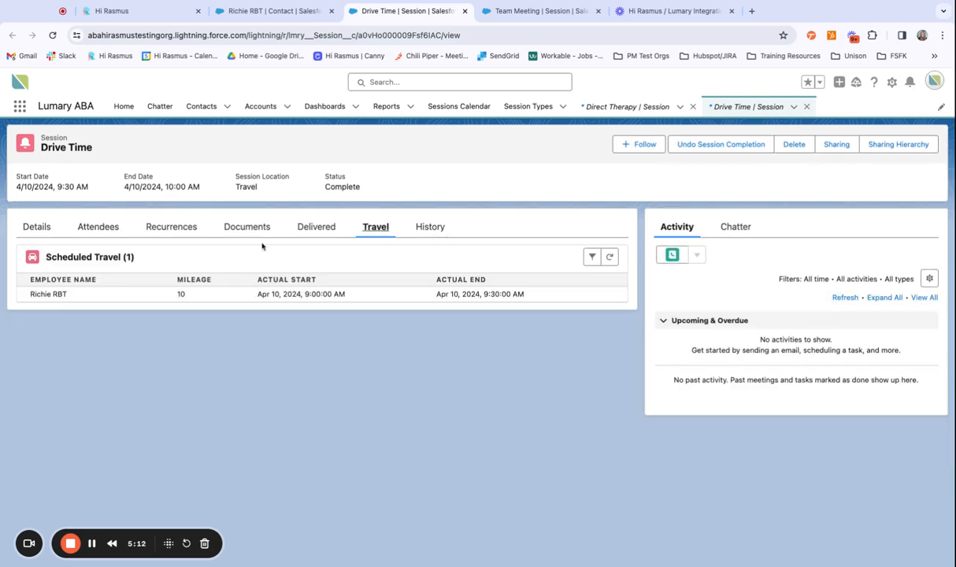